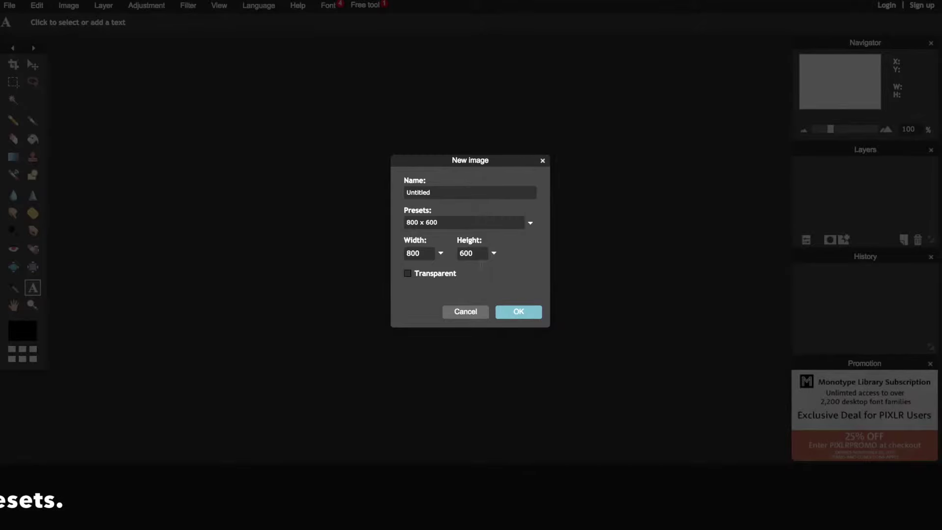
Create a blank 800 x 600 image named Untitled and enlarge its document window
click(526, 314)
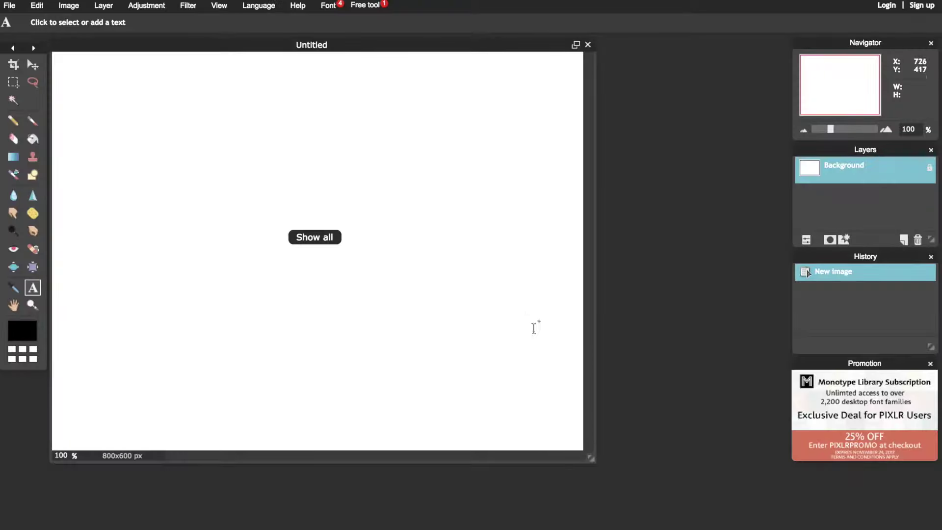
drag(590, 455, 712, 507)
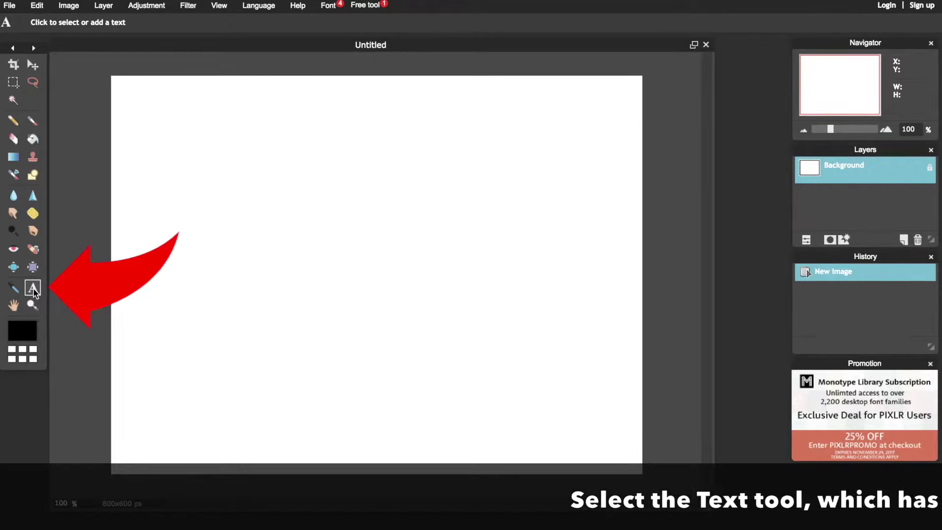
Add the black text "FANCY" in Silom Regular, size 100, in the upper part of the canvas
click(263, 182)
text(FANCY)
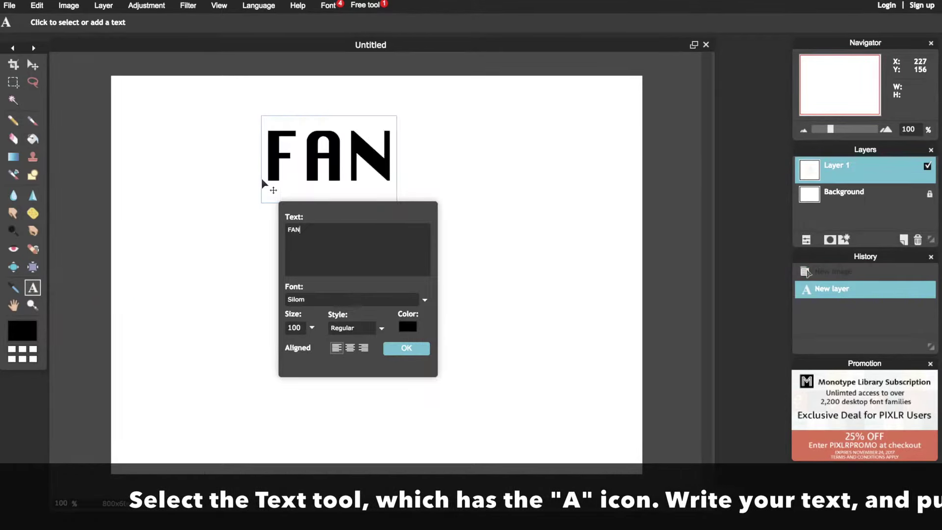
click(298, 327)
key(BackSpace)
key(BackSpace)
text(20)
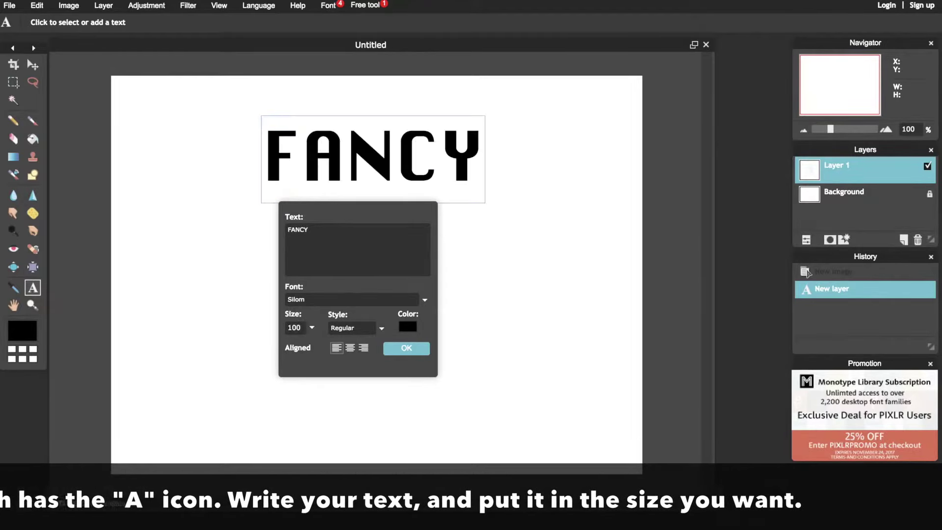
click(402, 348)
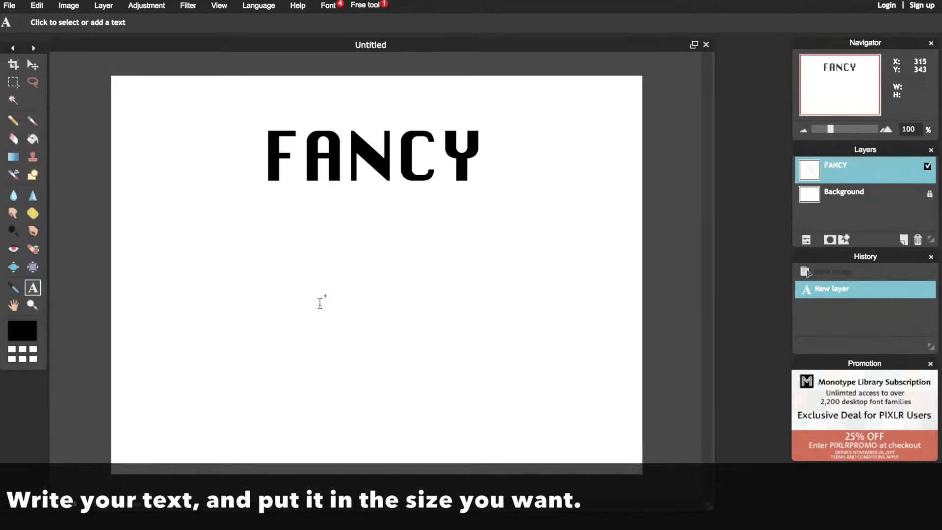
Add the text "TEXT" below the word FANCY in black Silom Regular, size 100
click(270, 282)
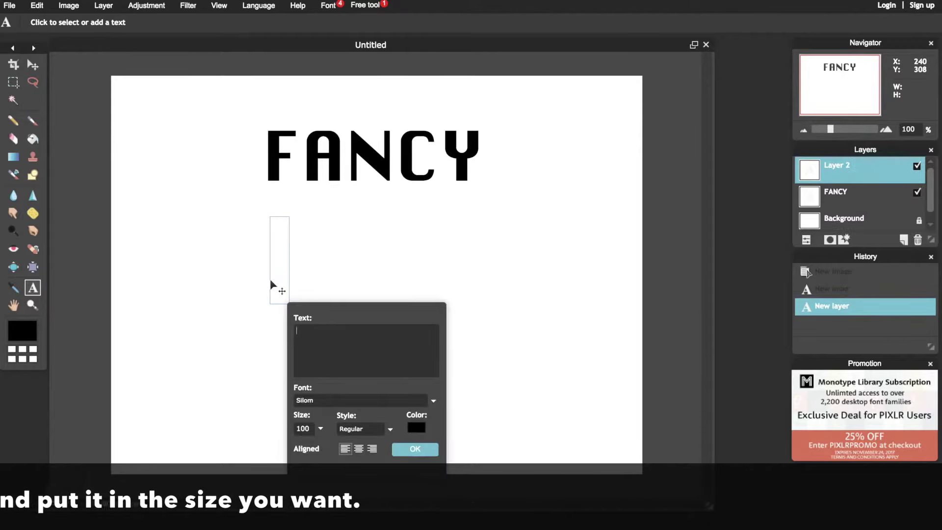
text(TEXT)
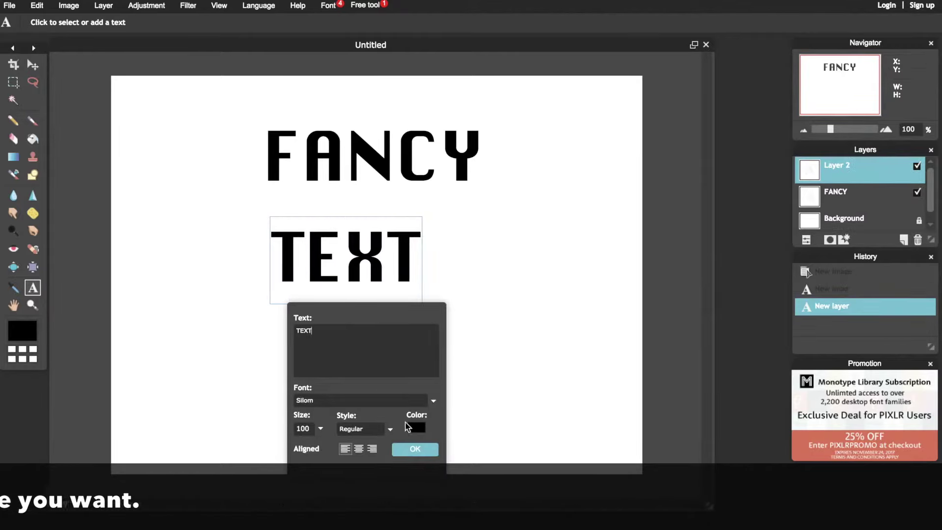
click(424, 450)
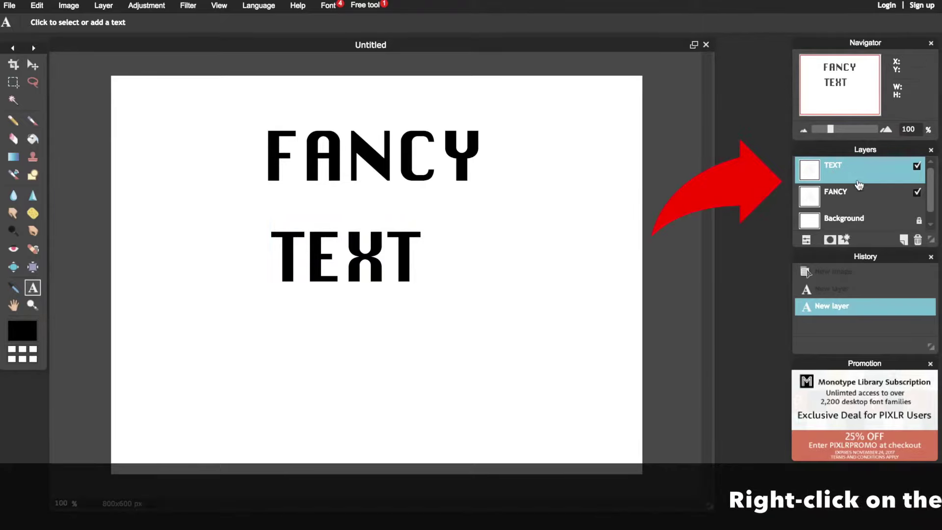
Rasterize the TEXT layer and the FANCY layer
right_click(842, 169)
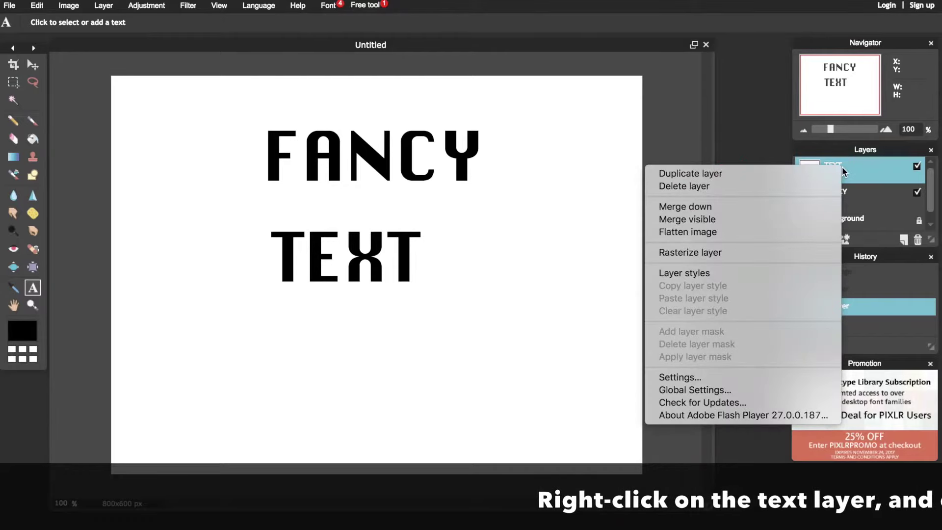
click(743, 254)
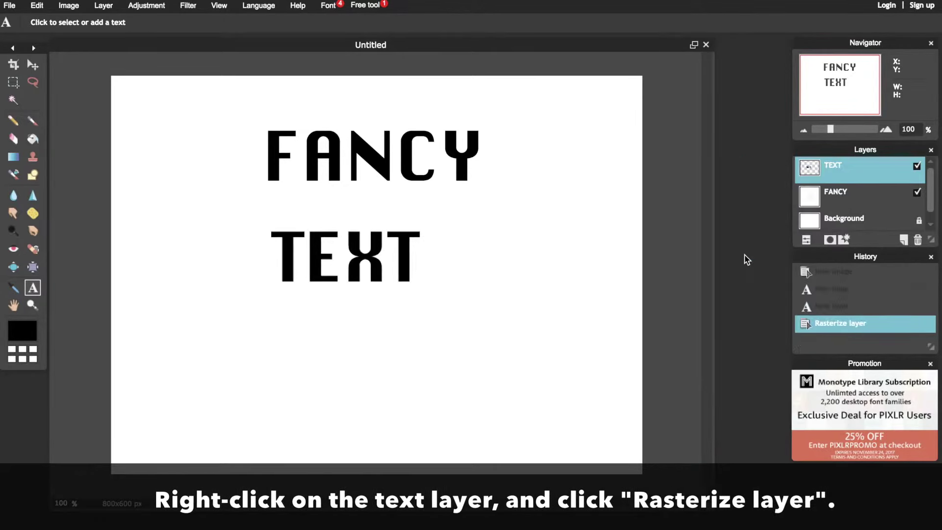
click(840, 196)
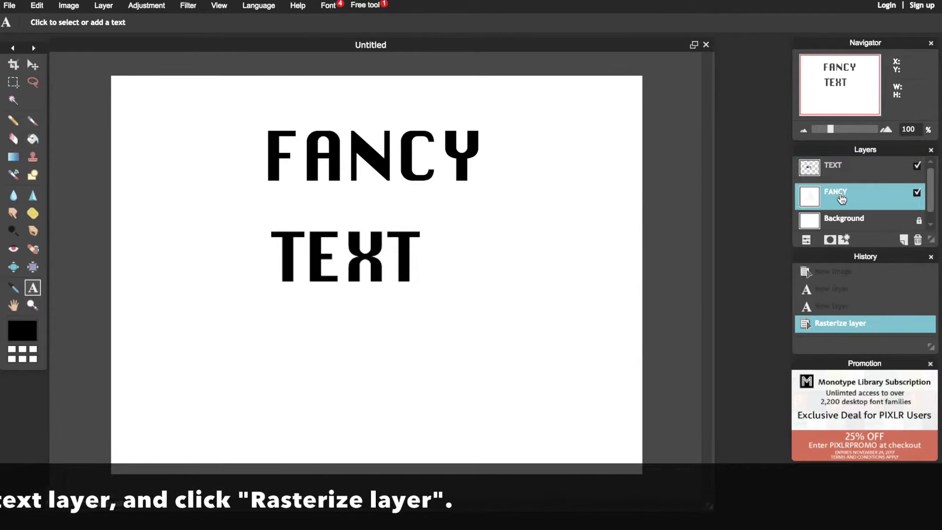
right_click(840, 194)
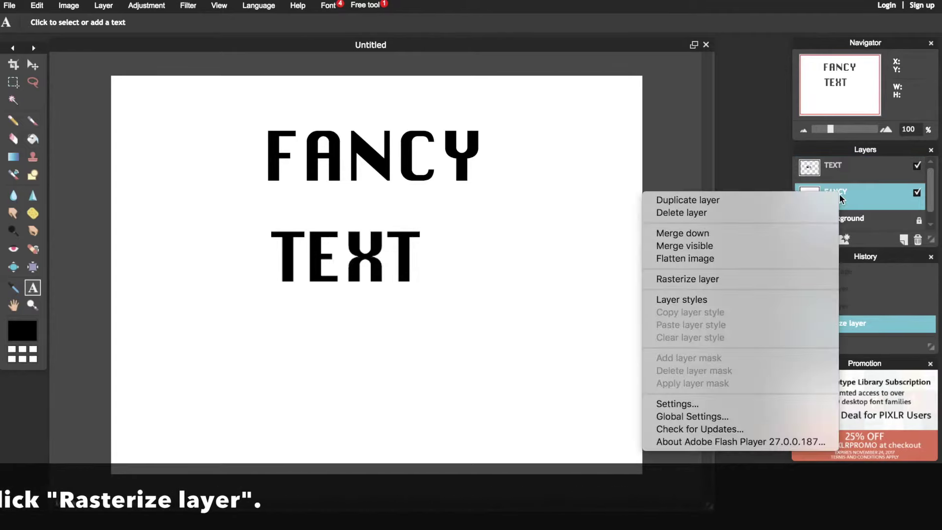
click(760, 278)
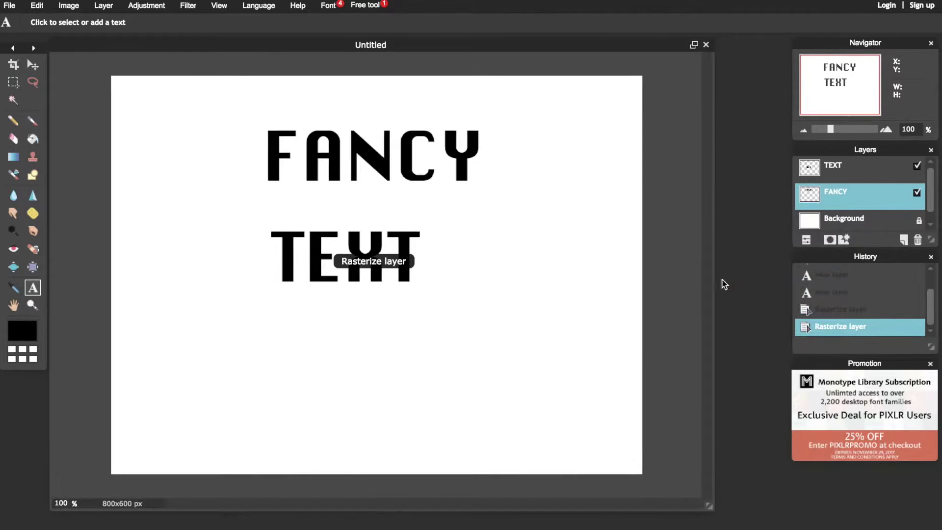
Select all five letters of the word FANCY together with the Wand tool
click(20, 101)
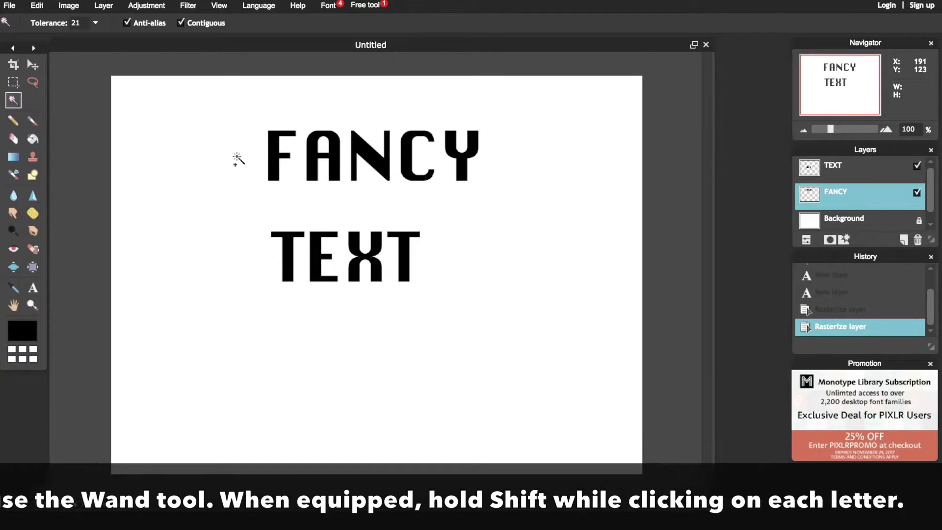
click(273, 160)
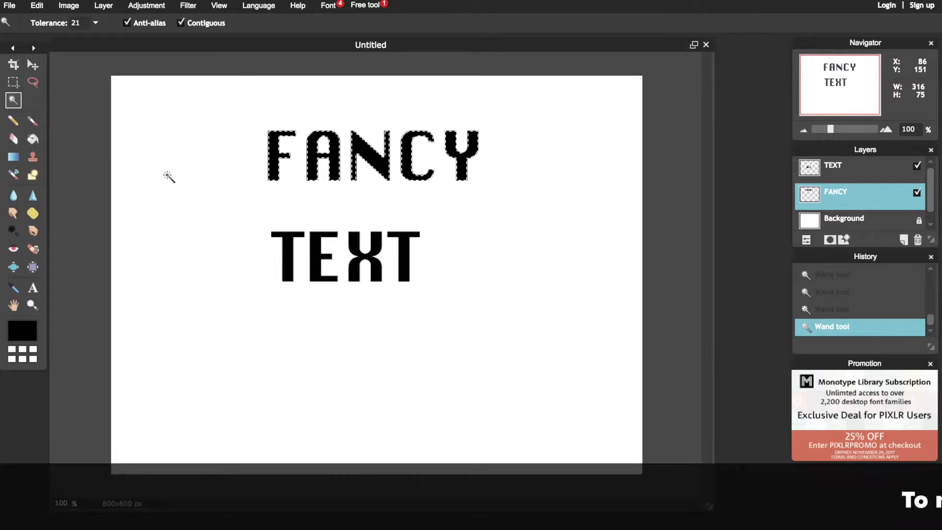
Fill the selected FANCY letters with the blue-to-green rainbow linear gradient, running from the F to the Y, and deselect everything
click(13, 157)
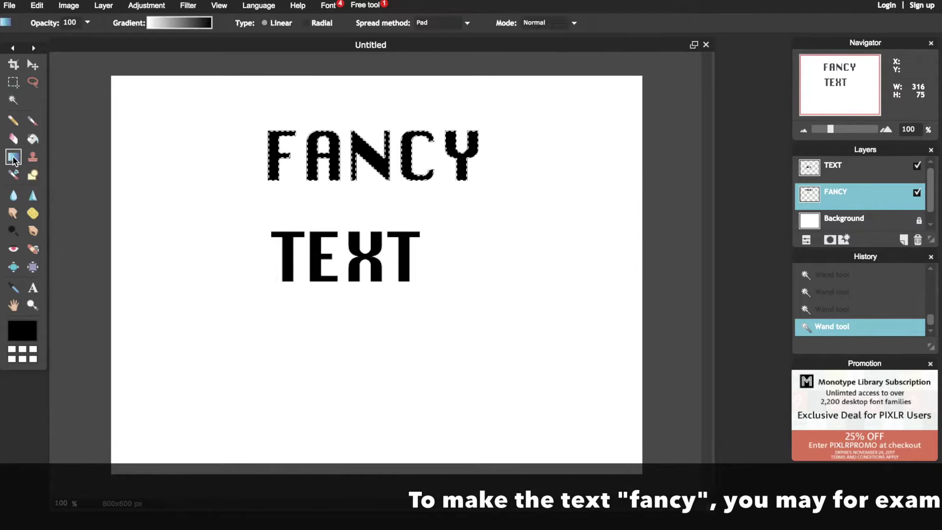
click(180, 23)
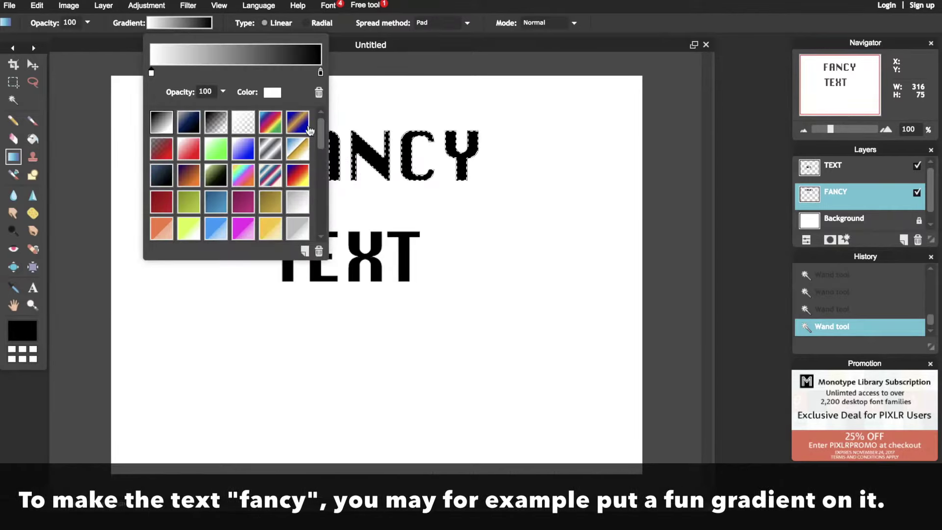
scroll(320, 162, down, 1)
drag(321, 163, 323, 128)
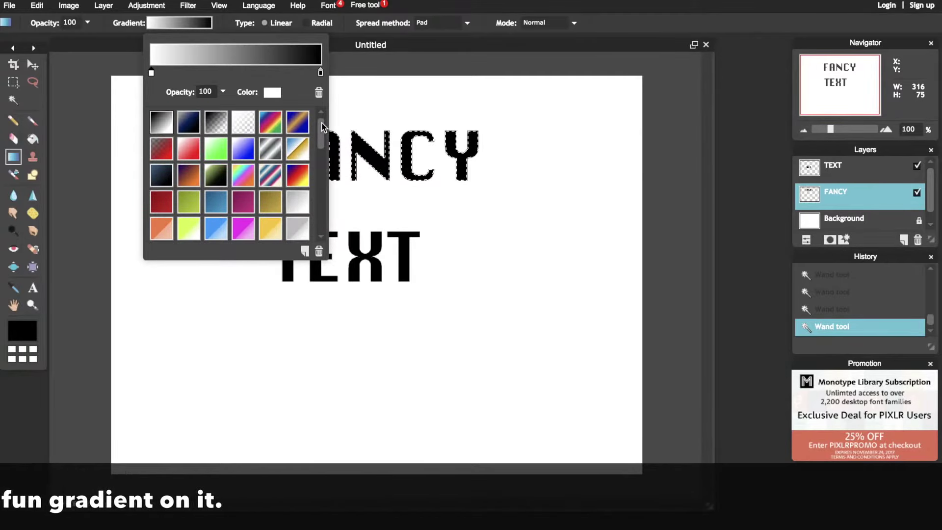
click(269, 128)
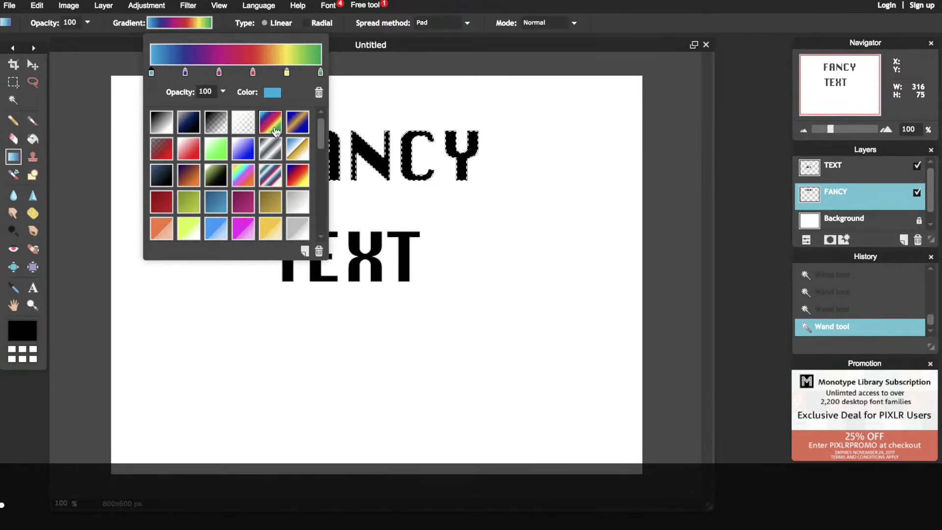
click(366, 190)
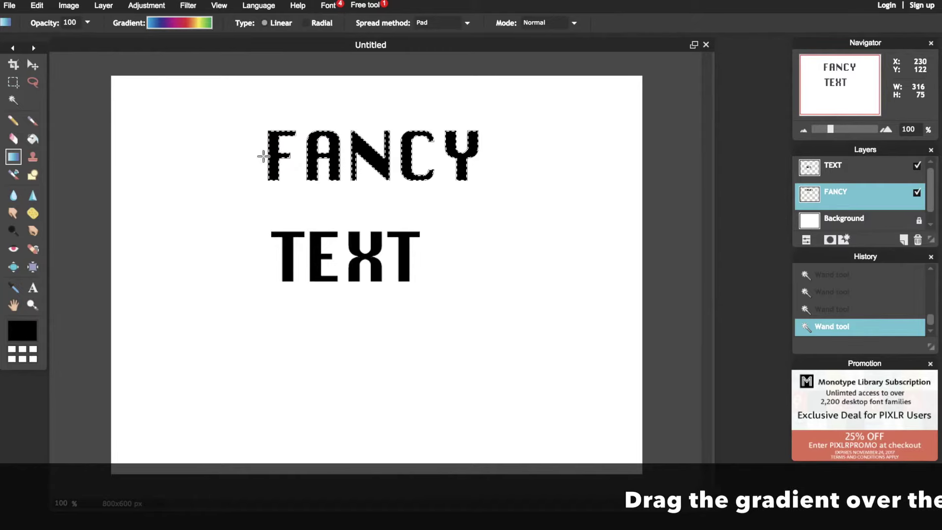
drag(269, 156, 479, 157)
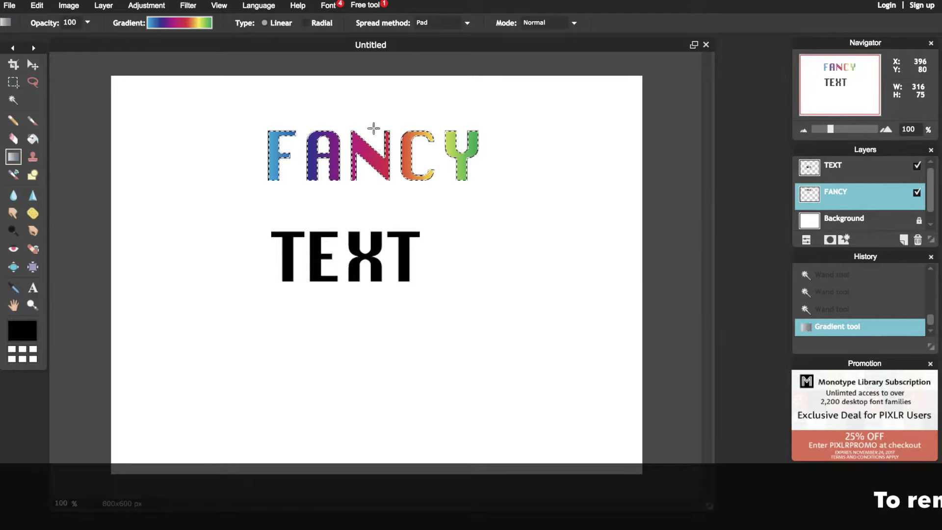
click(39, 6)
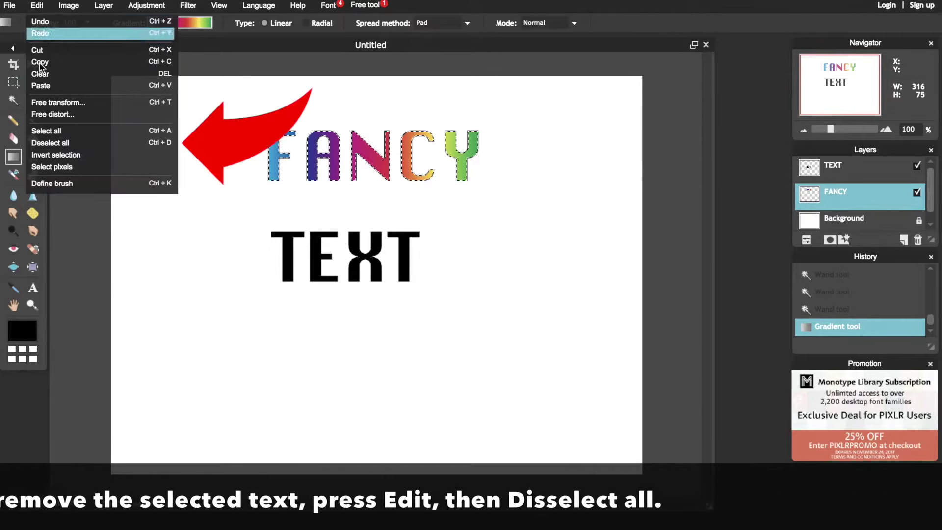
click(52, 142)
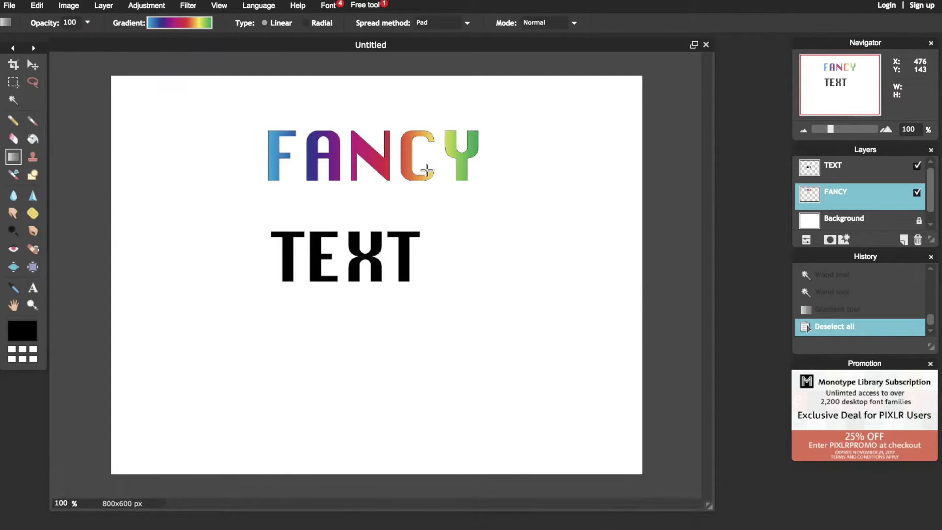
On the TEXT layer, select all four letters together with the Wand tool
click(842, 171)
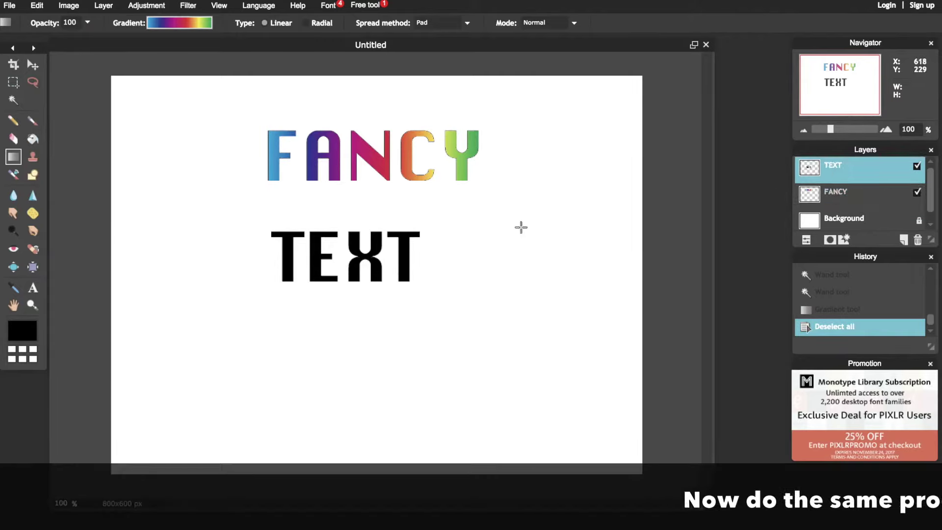
click(13, 101)
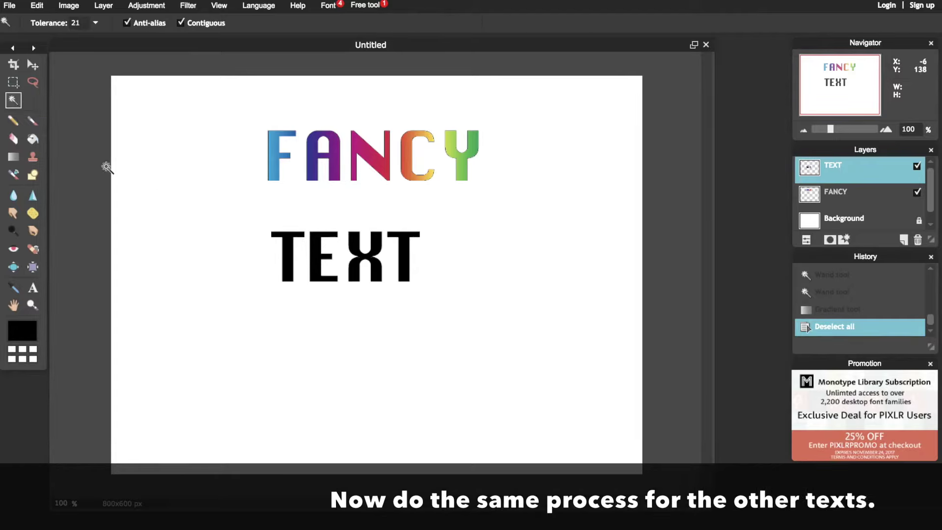
click(284, 254)
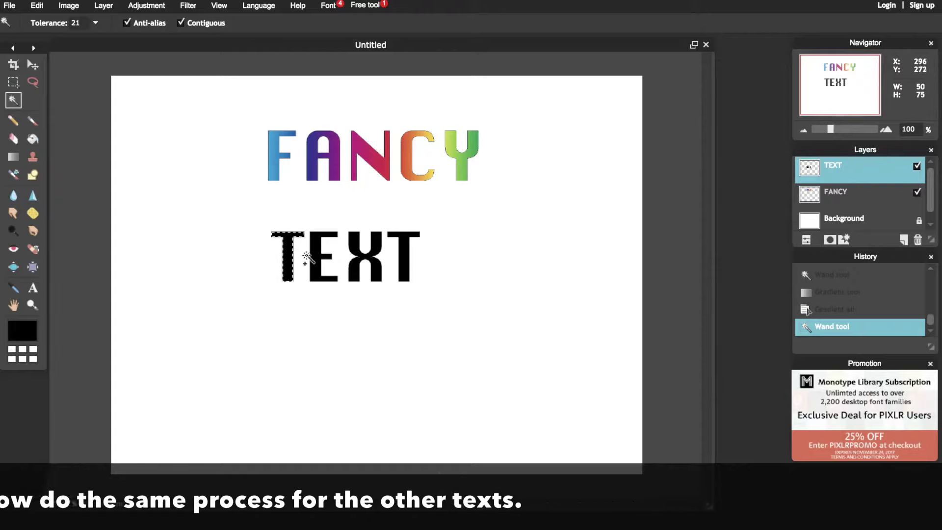
shift+click(316, 256)
shift+click(353, 251)
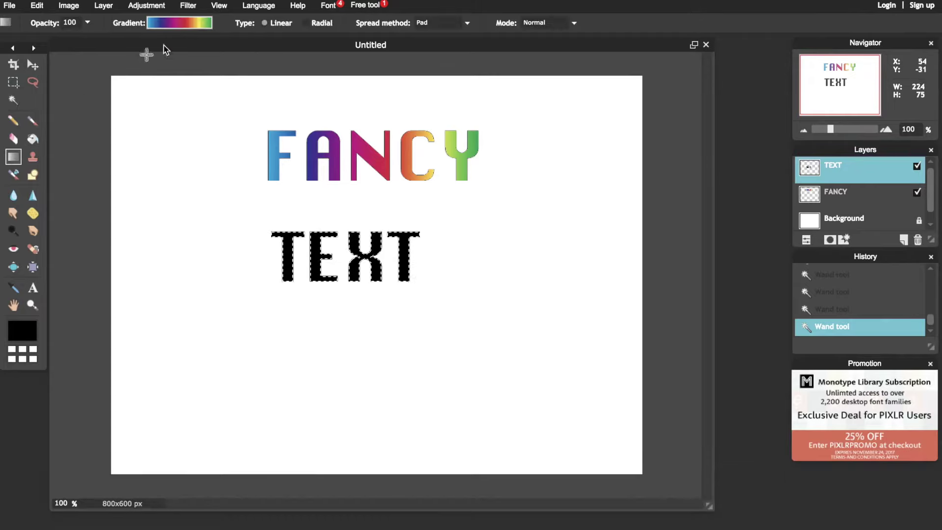
Fill the selected TEXT letters with the blue-red-yellow linear gradient across the word and deselect everything
click(189, 27)
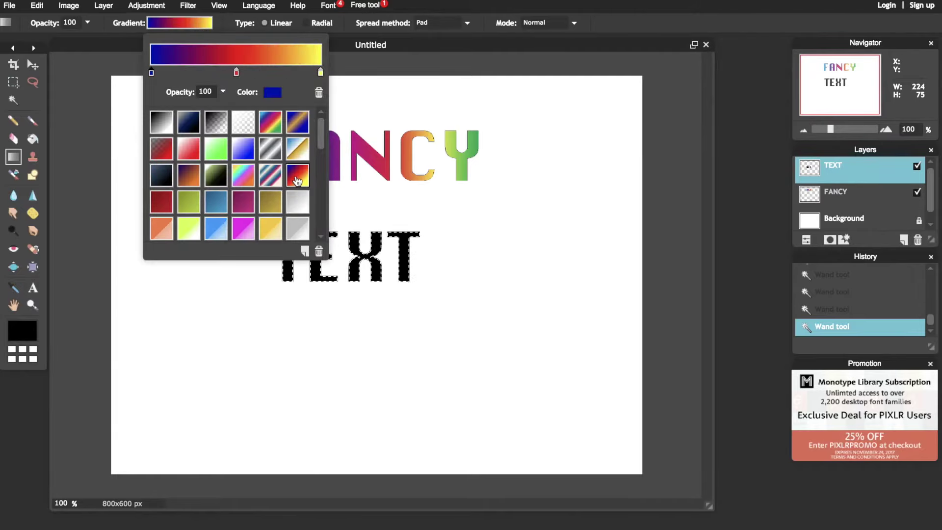
click(299, 273)
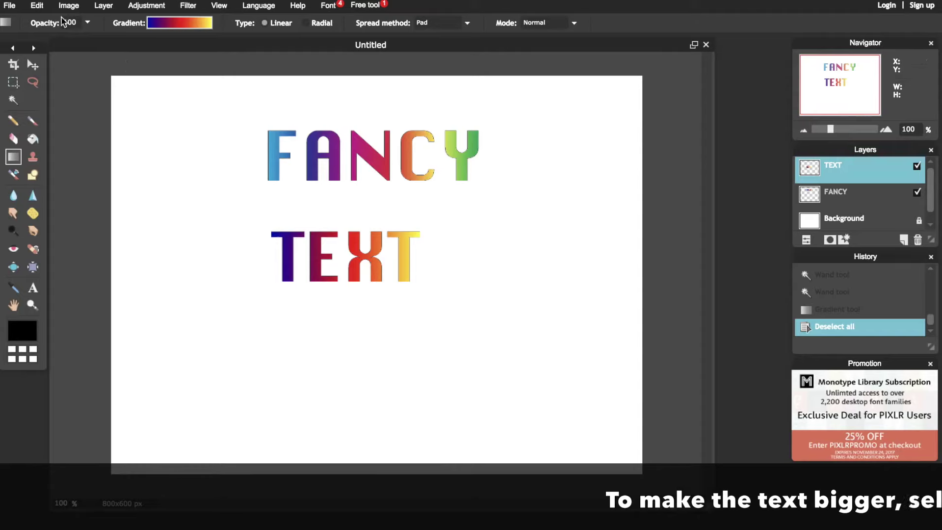
Free transform the TEXT layer to about twice its size, move it to the lower part of the canvas, and apply the changes
click(37, 6)
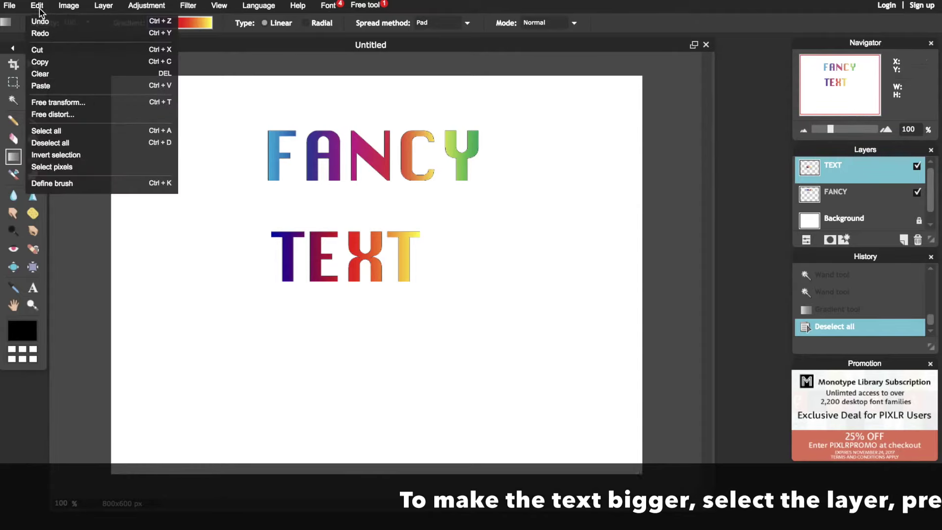
click(63, 100)
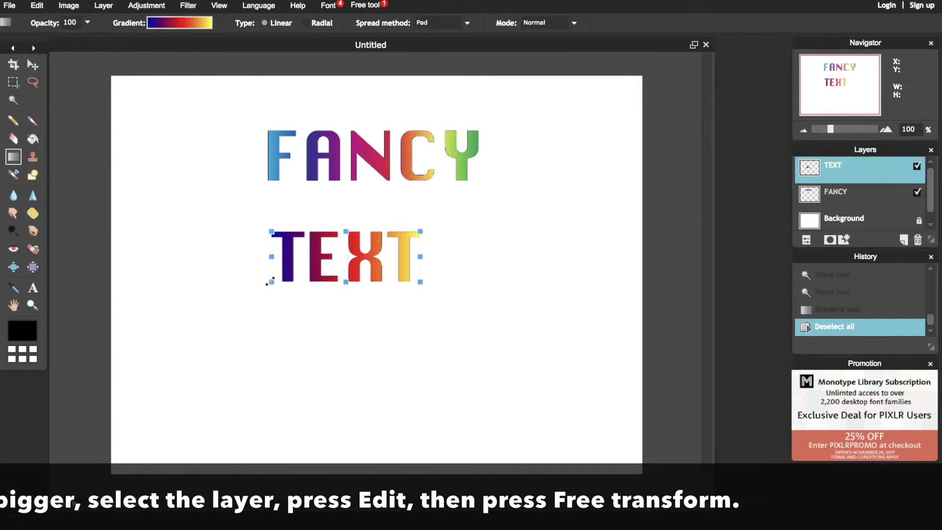
drag(270, 282, 196, 311)
drag(279, 269, 314, 381)
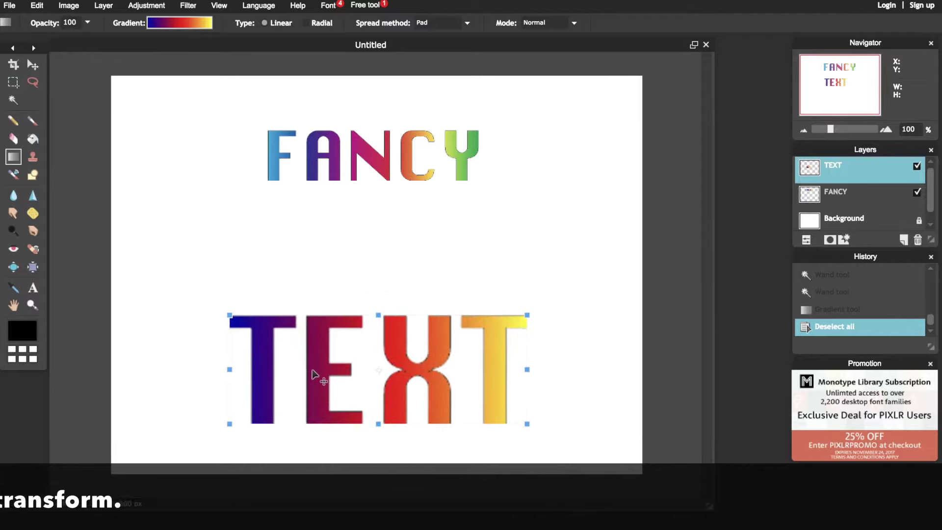
click(314, 227)
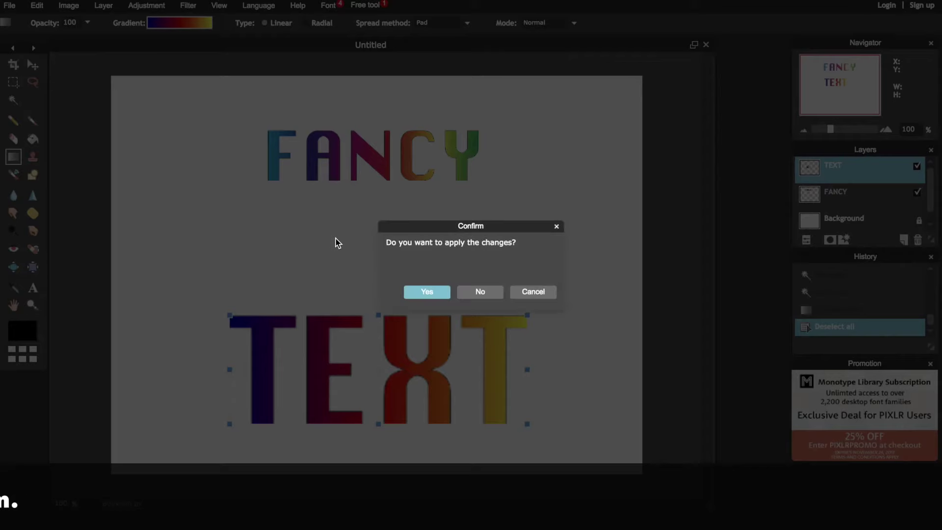
click(433, 292)
Free transform the FANCY layer to about 1.5 times its size, place it just above the word TEXT, and apply the changes
click(839, 197)
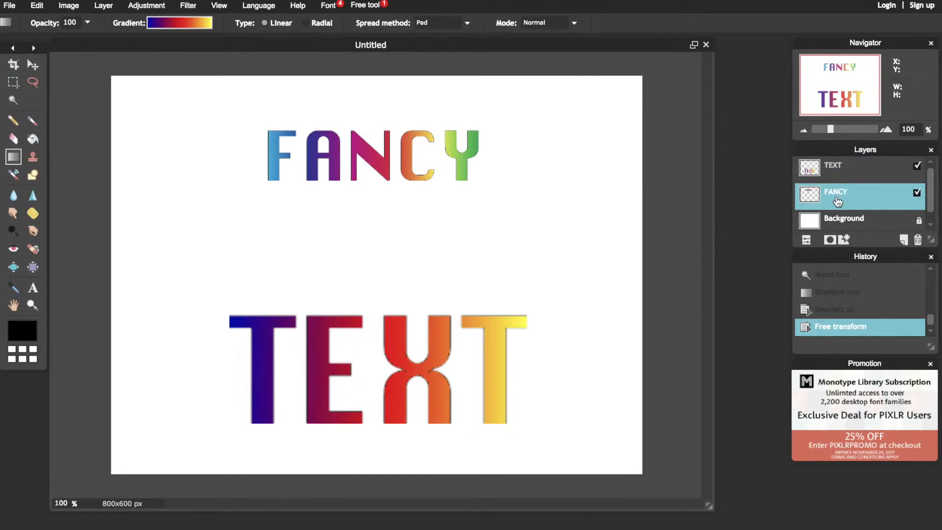
click(37, 6)
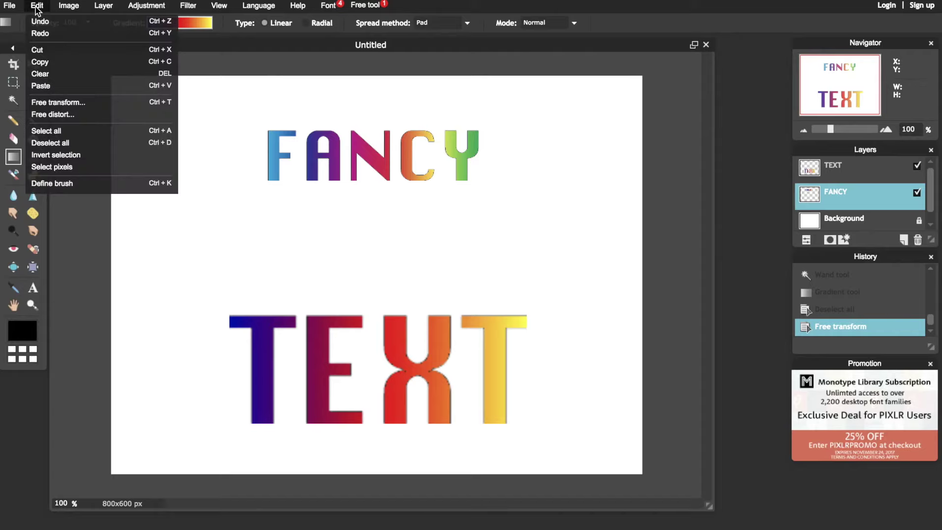
click(70, 103)
drag(266, 182, 214, 201)
drag(278, 179, 286, 264)
click(286, 156)
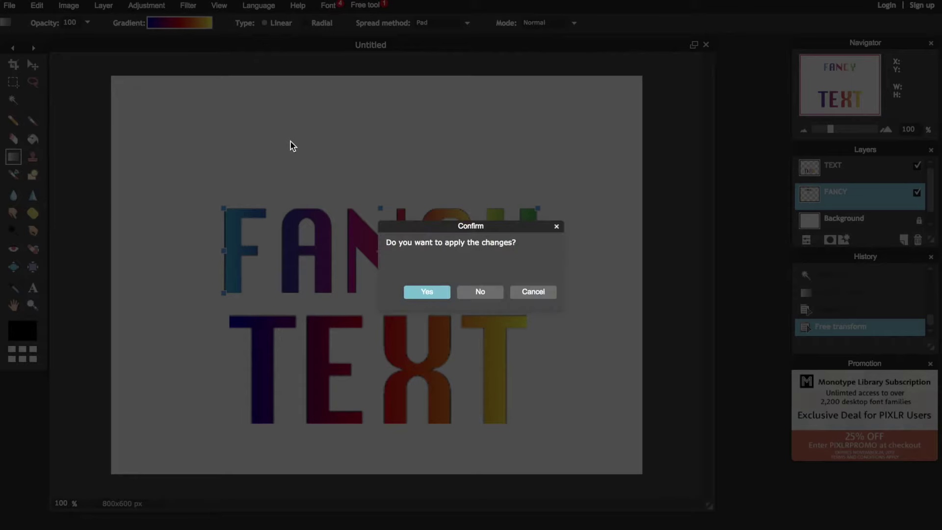
click(426, 292)
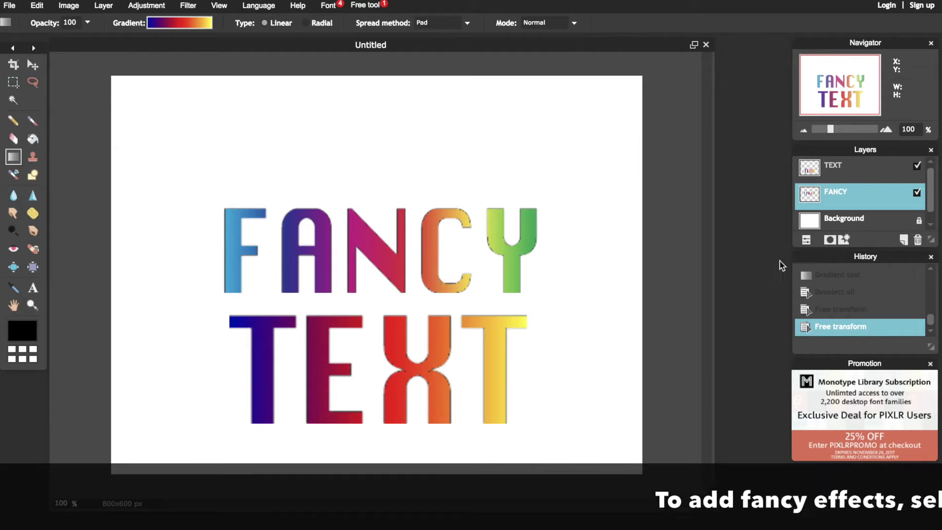
Add an outer glow layer style to the FANCY layer with colour 000000 and size 14
click(844, 240)
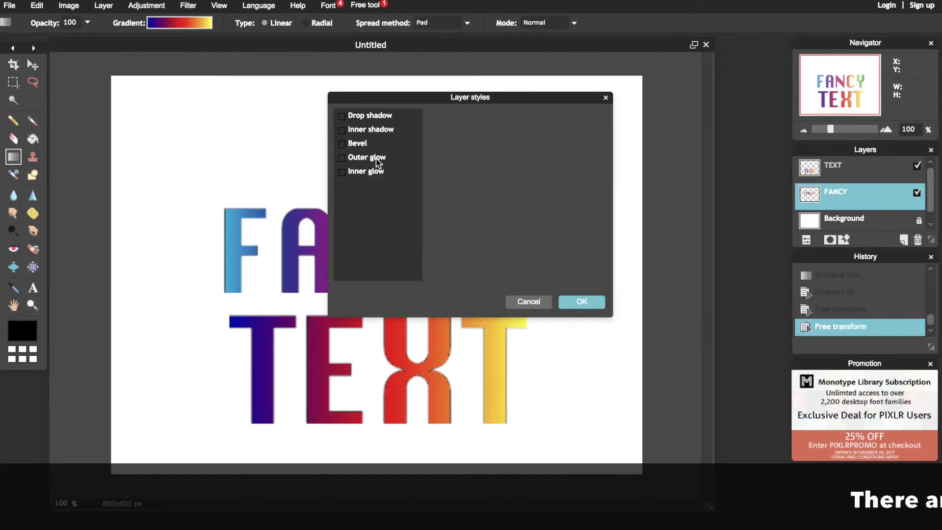
click(377, 163)
click(510, 181)
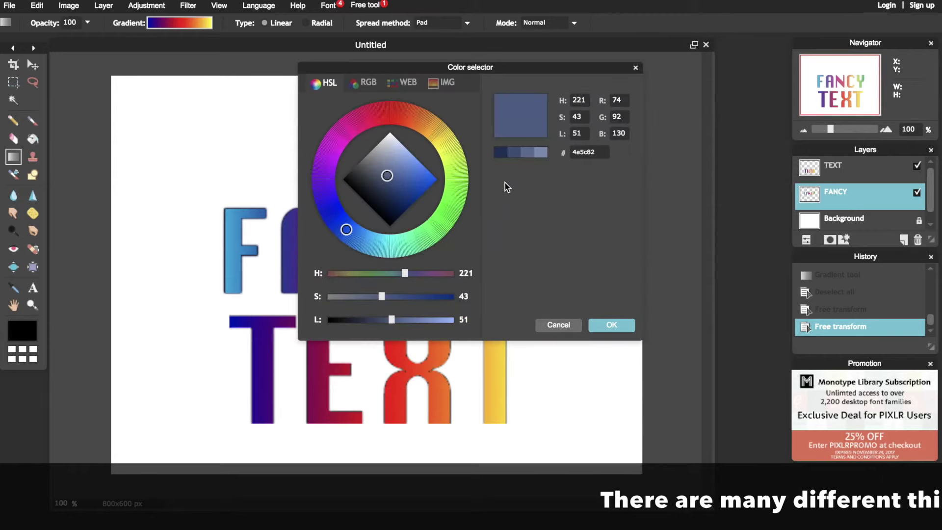
click(382, 184)
drag(382, 183, 341, 184)
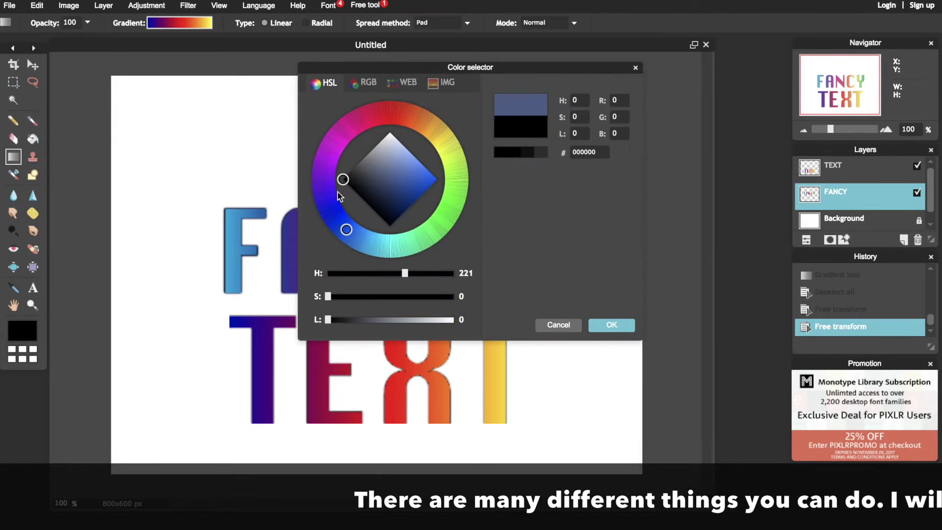
click(611, 325)
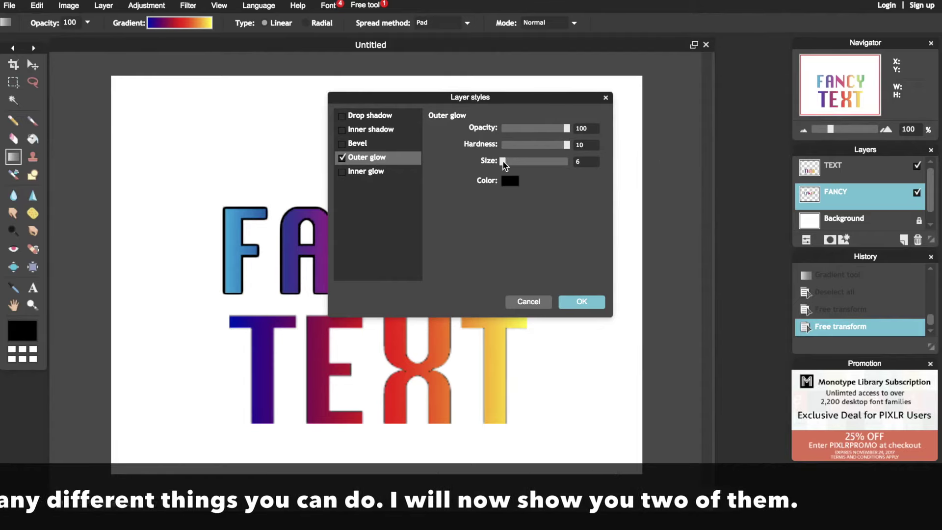
drag(503, 161, 510, 164)
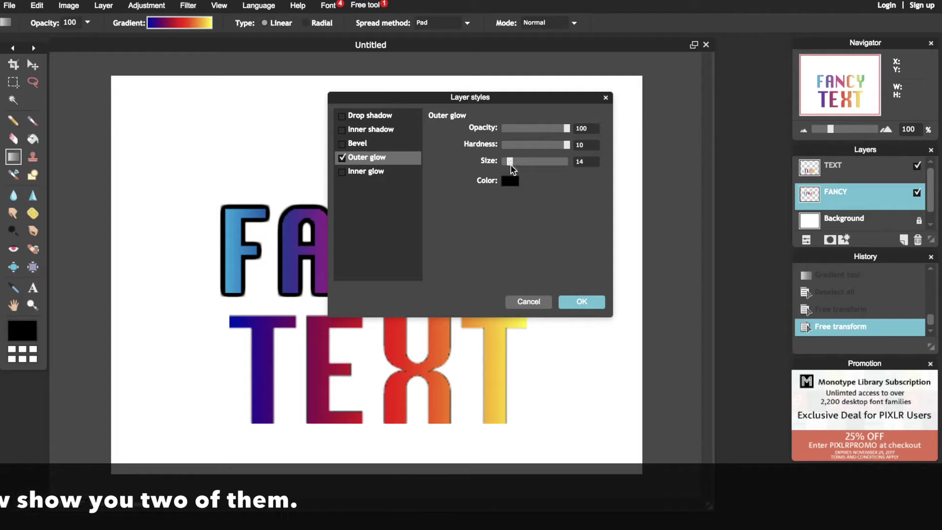
click(583, 300)
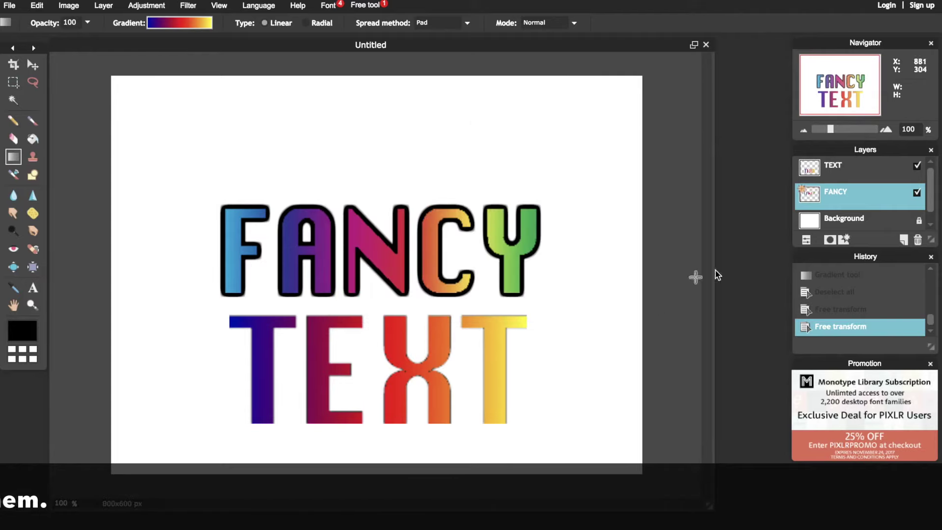
Add a drop shadow layer style to the TEXT layer with opacity 100 and distance 14
click(835, 172)
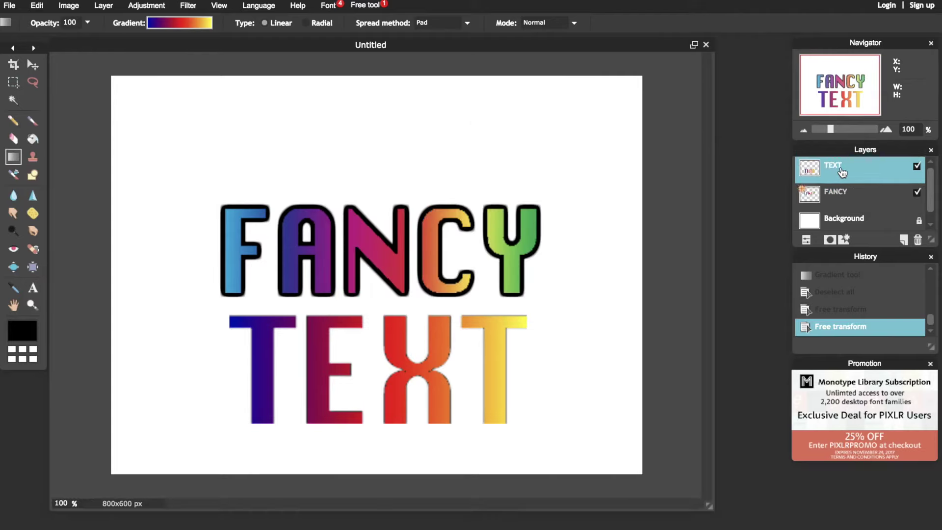
click(845, 240)
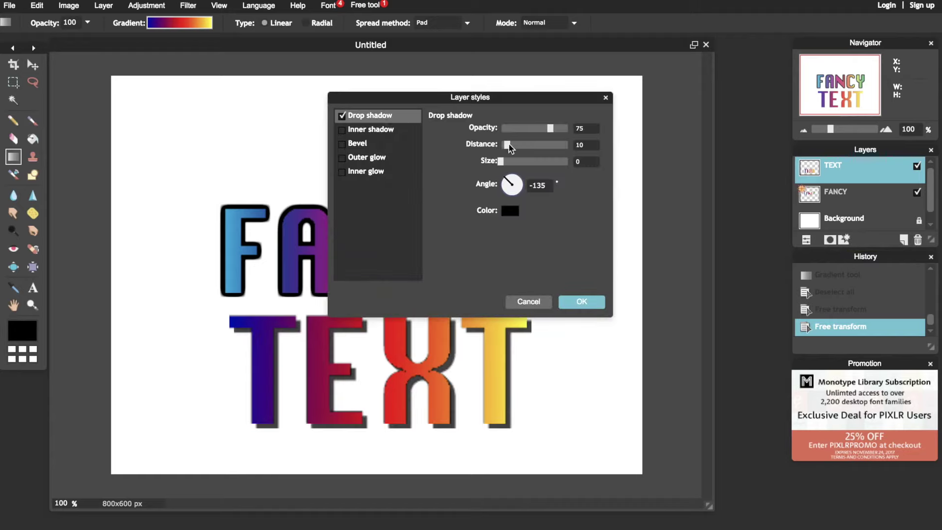
drag(550, 130, 595, 133)
mouse_move(509, 150)
mouse_down()
mouse_move(546, 150)
mouse_move(509, 145)
mouse_up()
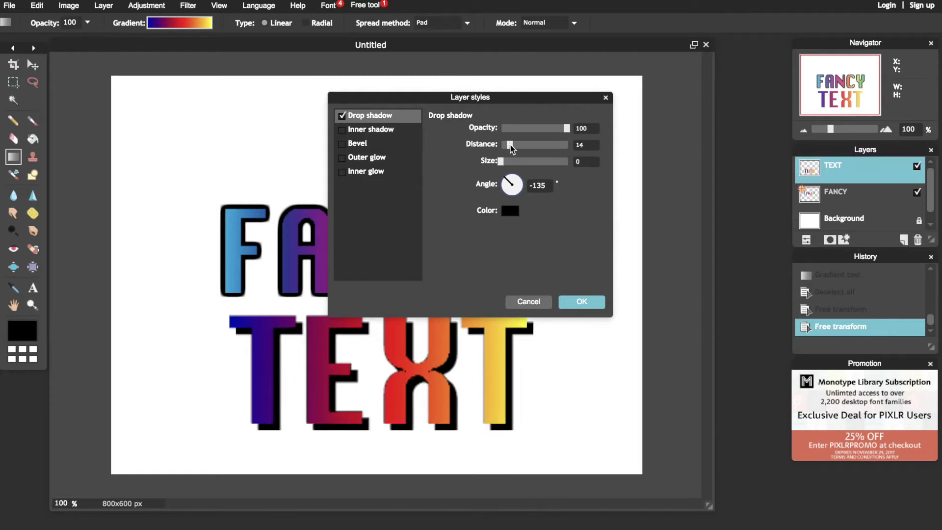
click(593, 301)
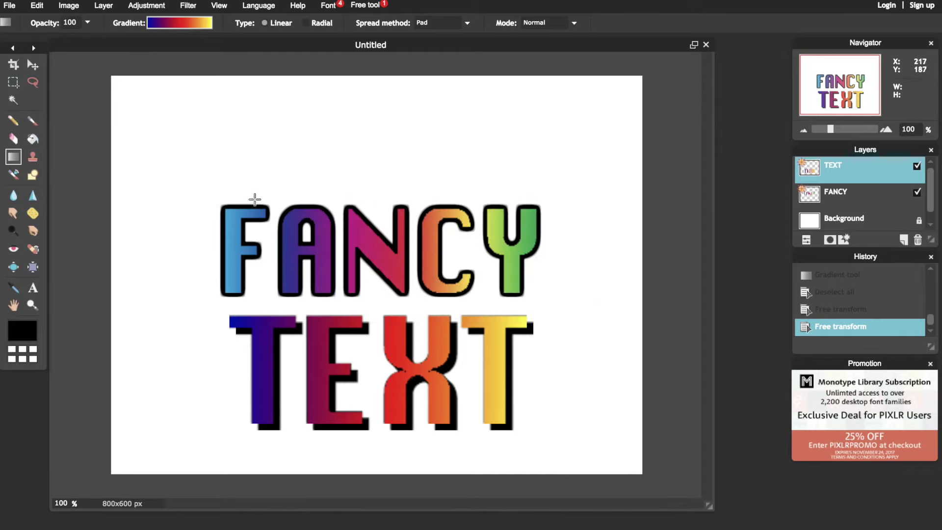
Move the FANCY layer slightly up, then move the TEXT layer up to sit close beneath it, centring both words on the canvas
click(32, 65)
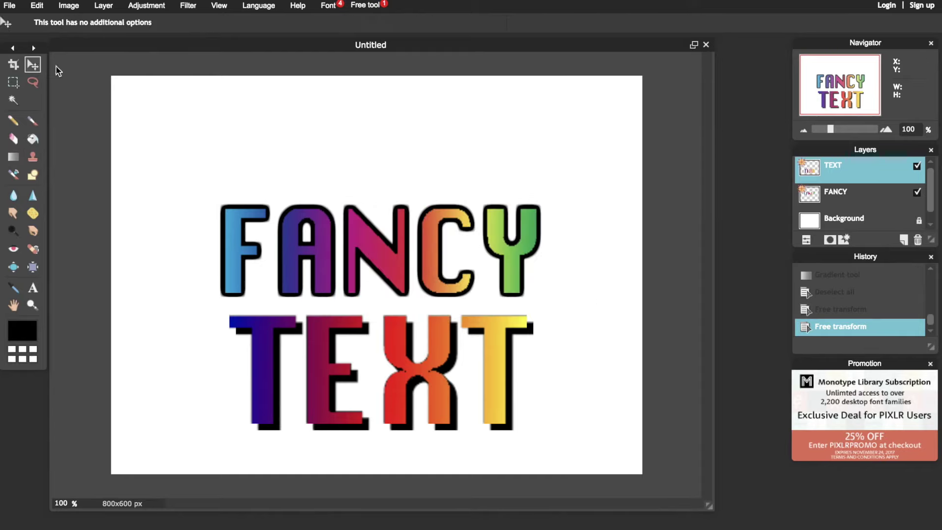
click(853, 201)
drag(476, 259, 472, 226)
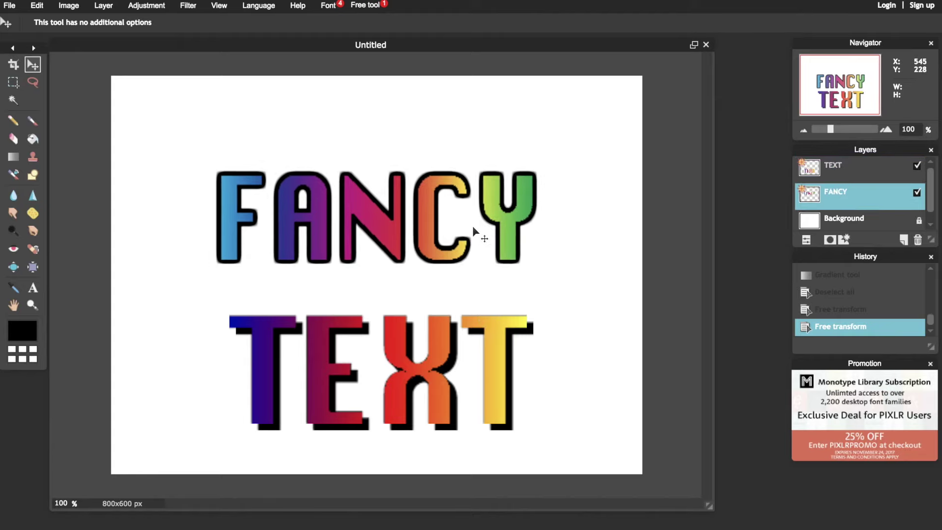
click(833, 169)
drag(448, 381, 441, 340)
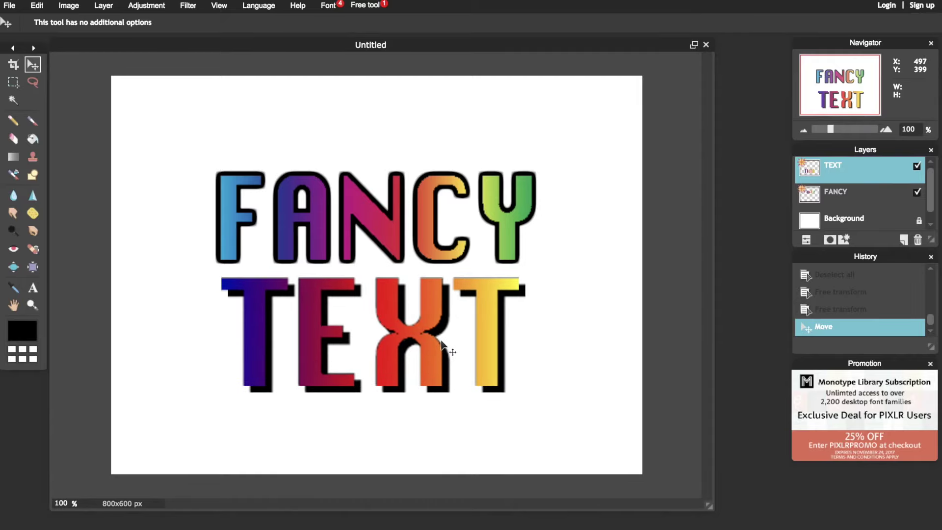